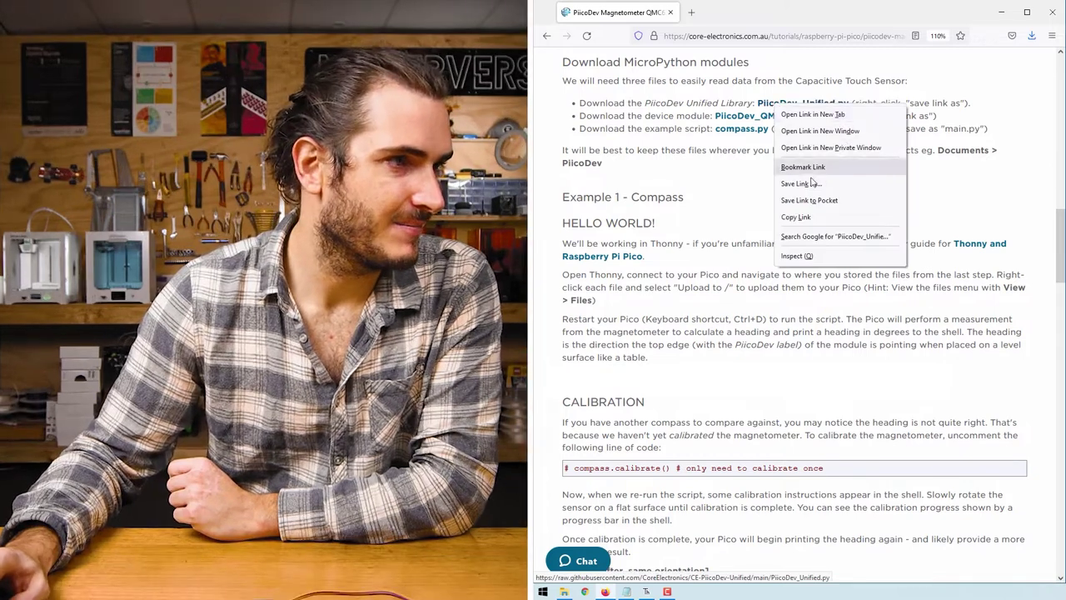
Step: Save the PiicoDev_Unified.py library file into the Documents\PiicoDev folder
left_click(801, 183)
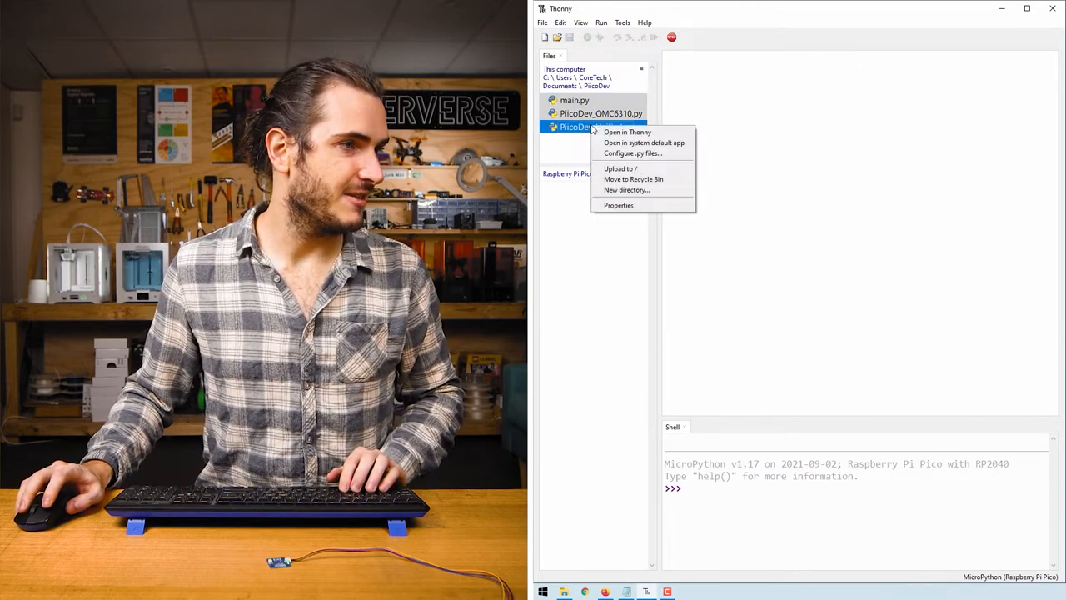
Step: Upload main.py, PiicoDev_QMC6310.py and PiicoDev_Unified.py to the Pico's root
left_click(650, 169)
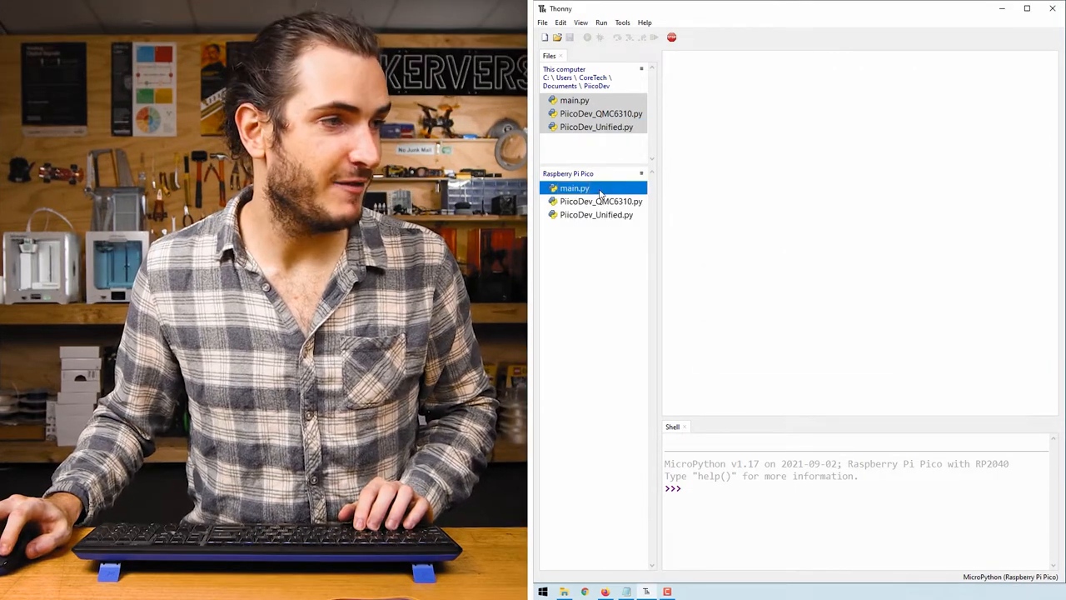
Step: Open main.py from the Raspberry Pi Pico so the compass script can be run
double_click(575, 188)
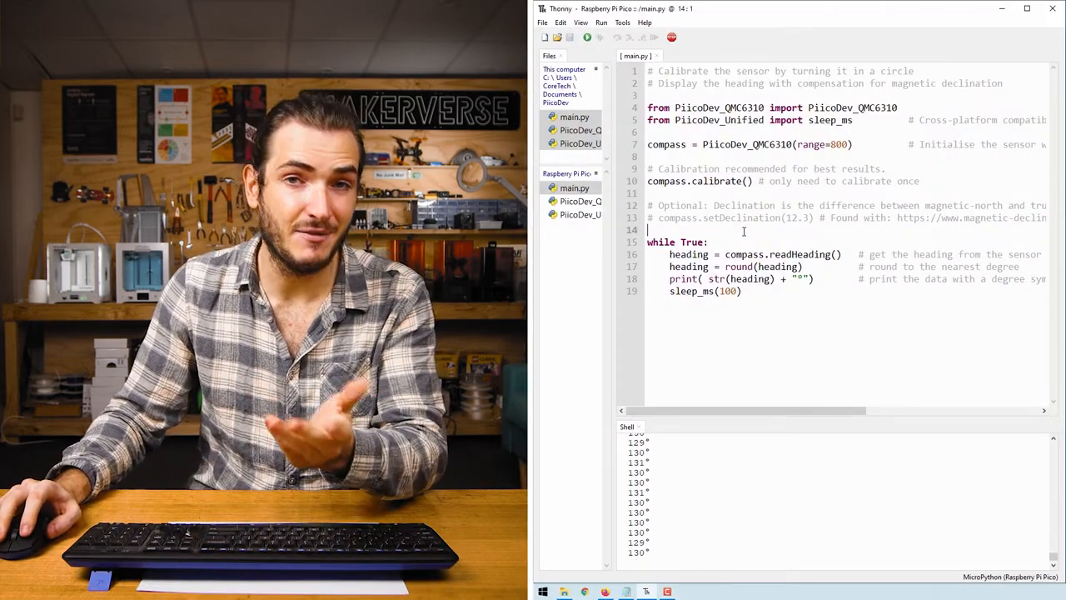
Step: Uncomment the setDeclination(12.3) line and select 12.3 to verify the declination value
left_click(685, 218)
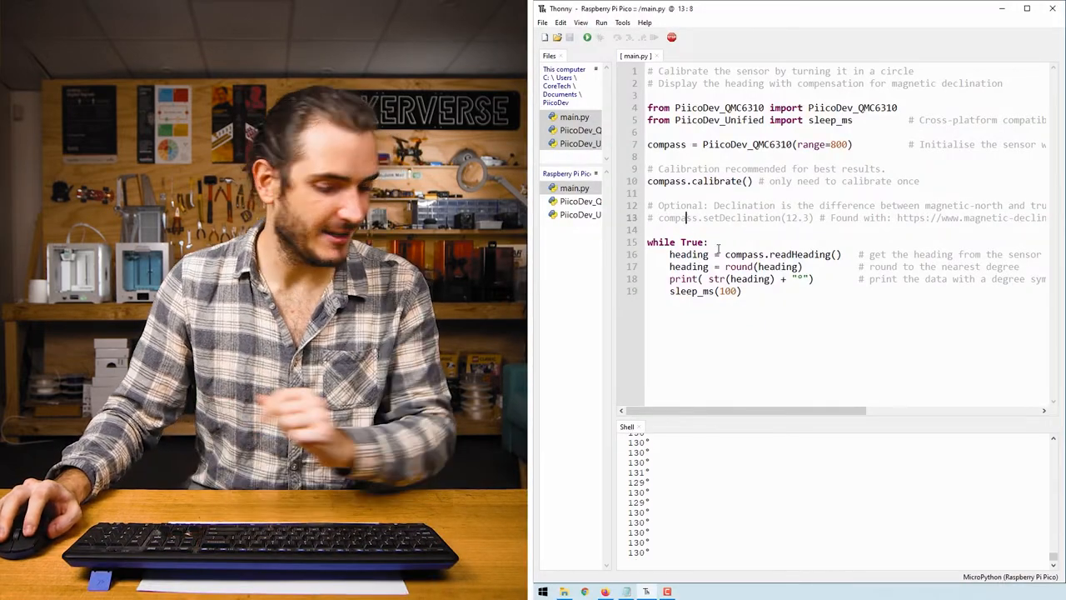
key("alt+4")
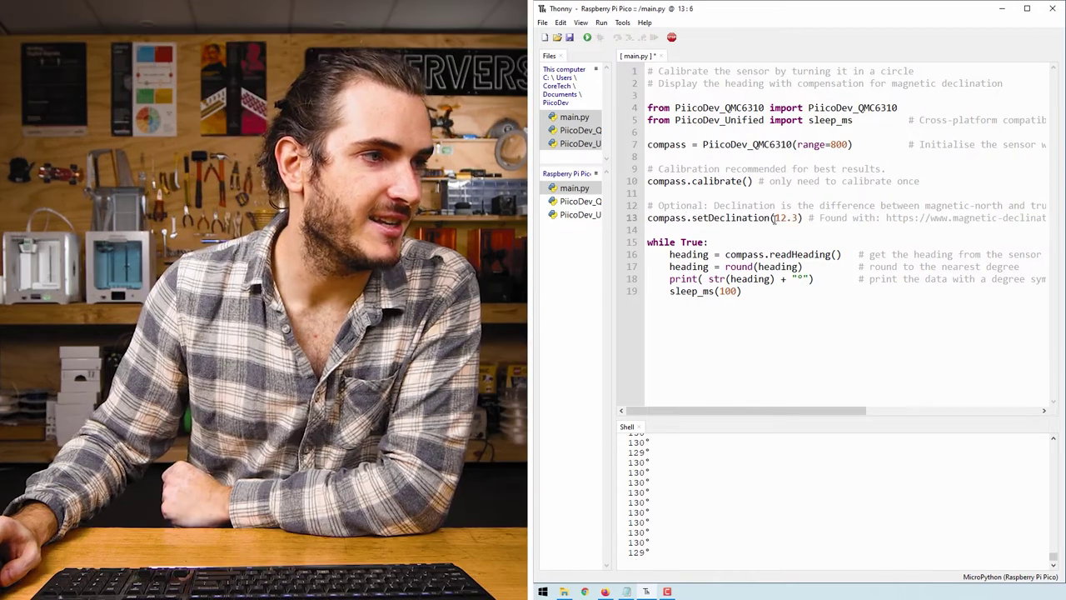
double_click(786, 218)
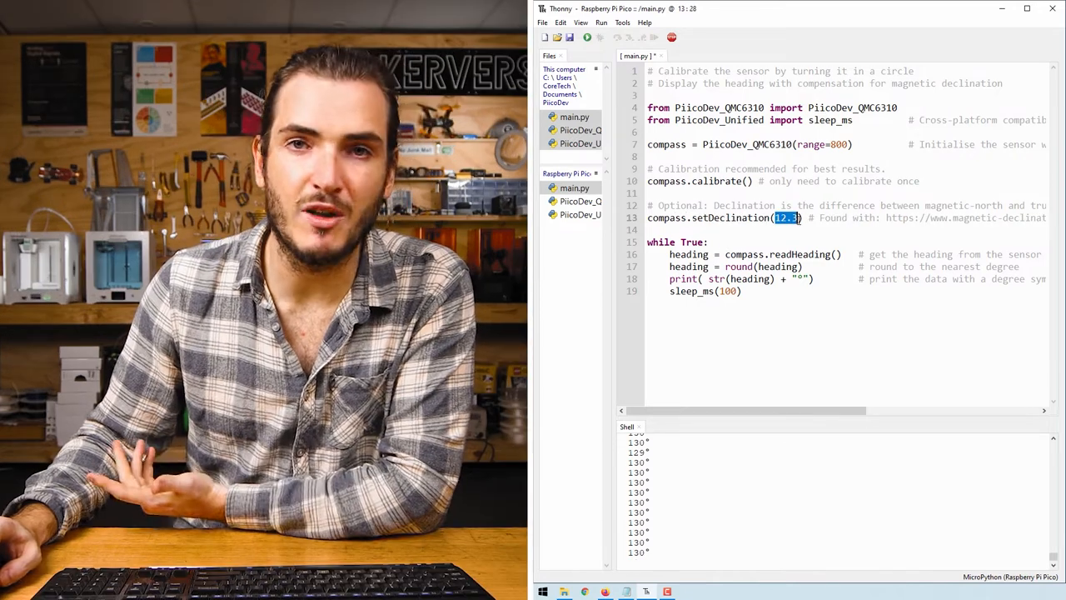
left_click_drag(791, 412, 841, 412)
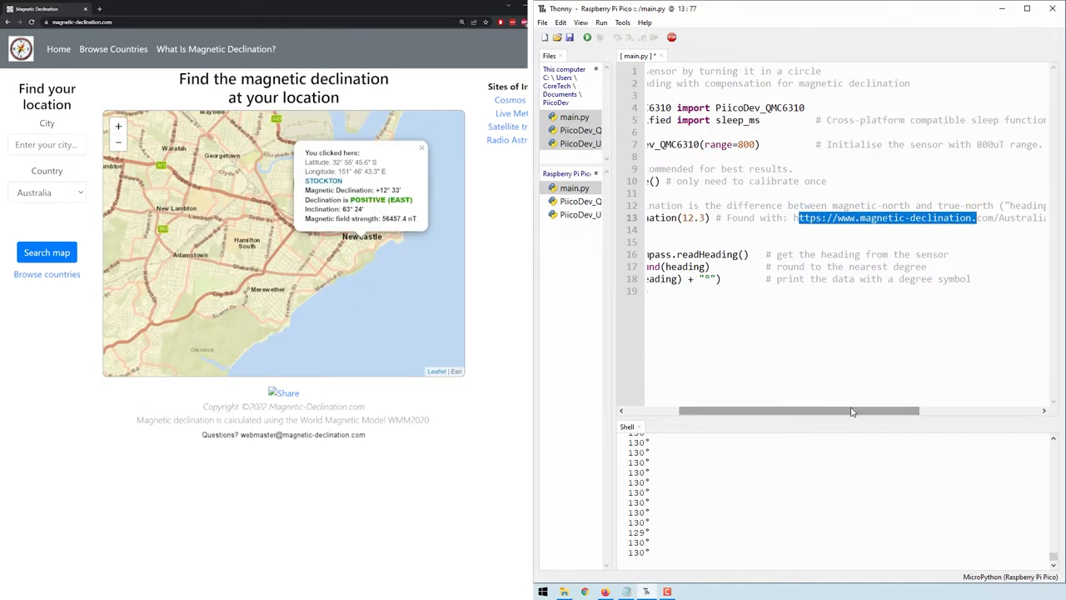
left_click_drag(852, 411, 749, 411)
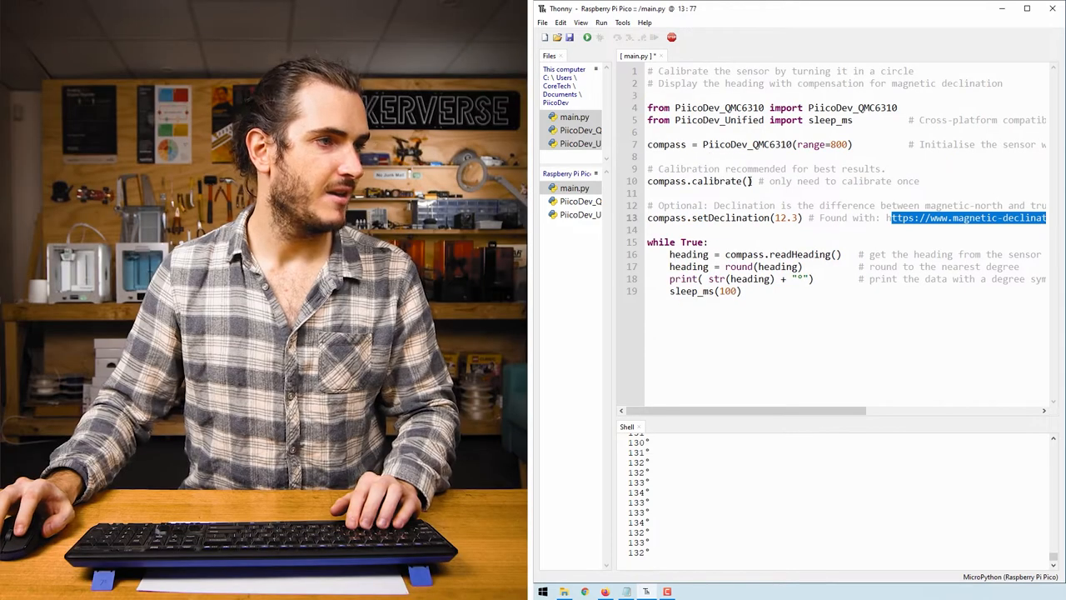
Step: Comment out the one-time calibration call, then copy the Detect a Magnet example and return to Thonny
key("alt+3")
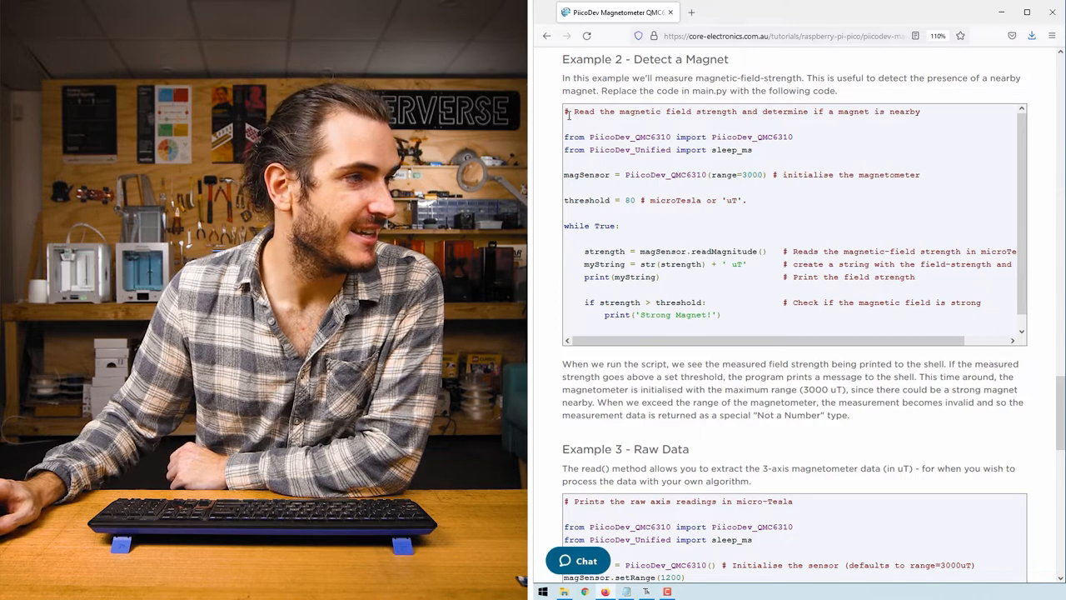
left_click_drag(691, 198, 833, 335)
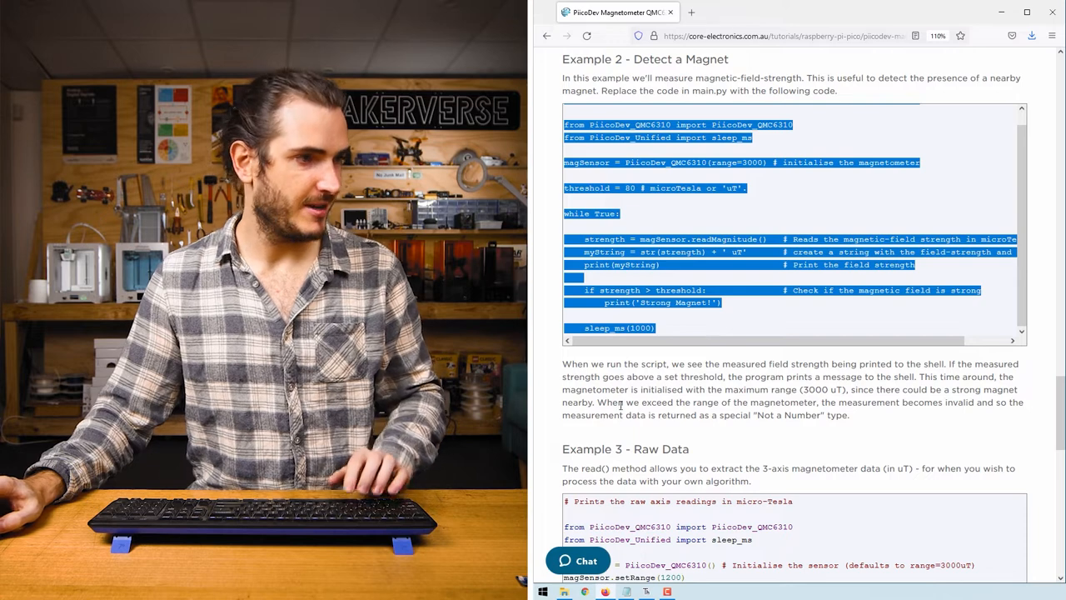
left_click(646, 591)
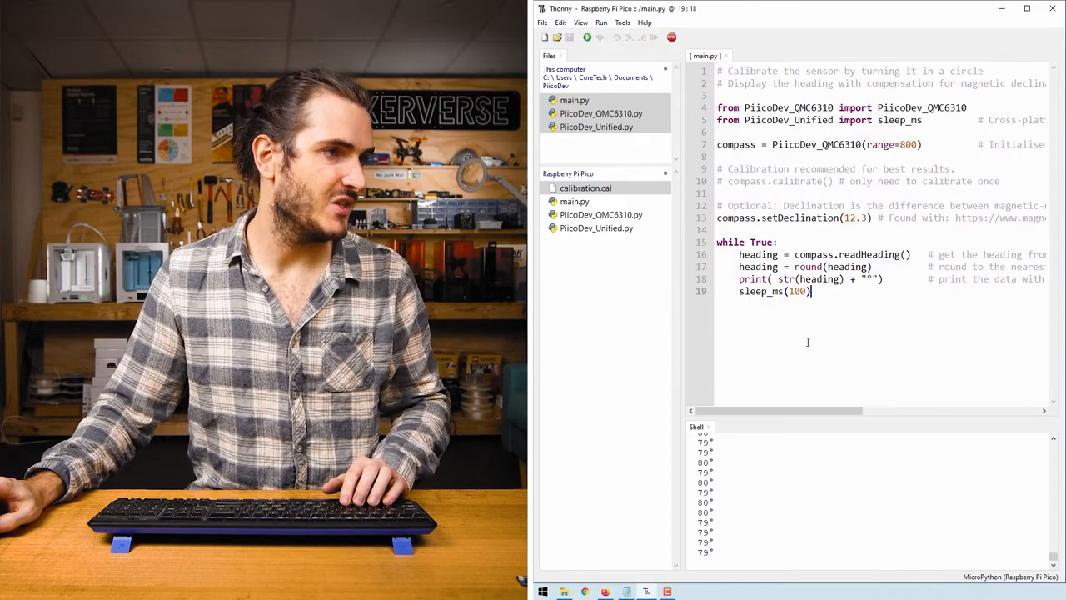
Step: Replace the compass code in main.py with the magnet-detection example using threshold 100
left_click_drag(852, 316, 621, 62)
key("ctrl+v")
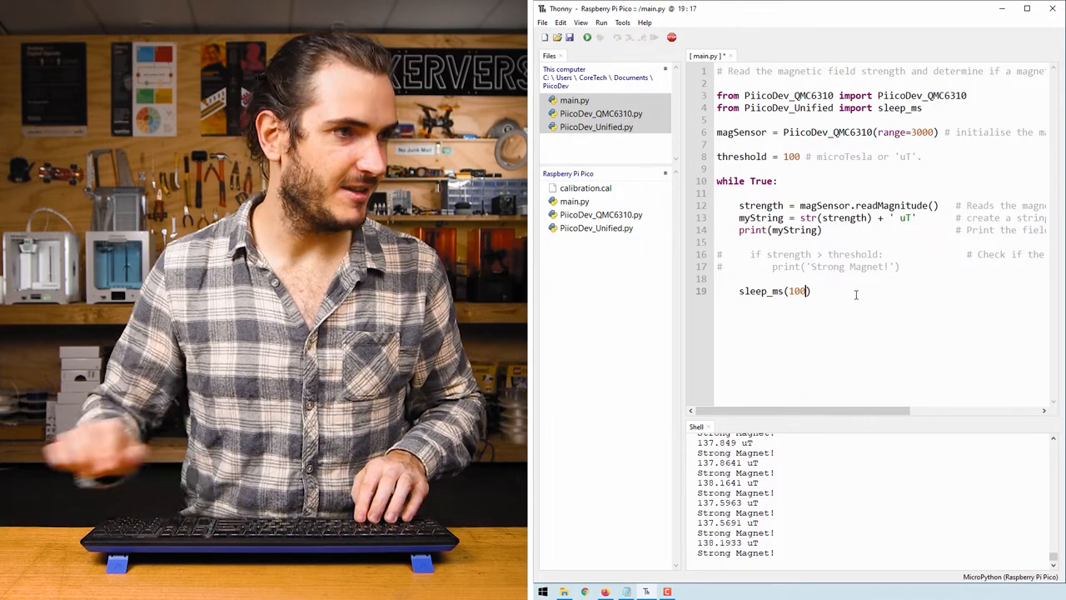
left_click(581, 22)
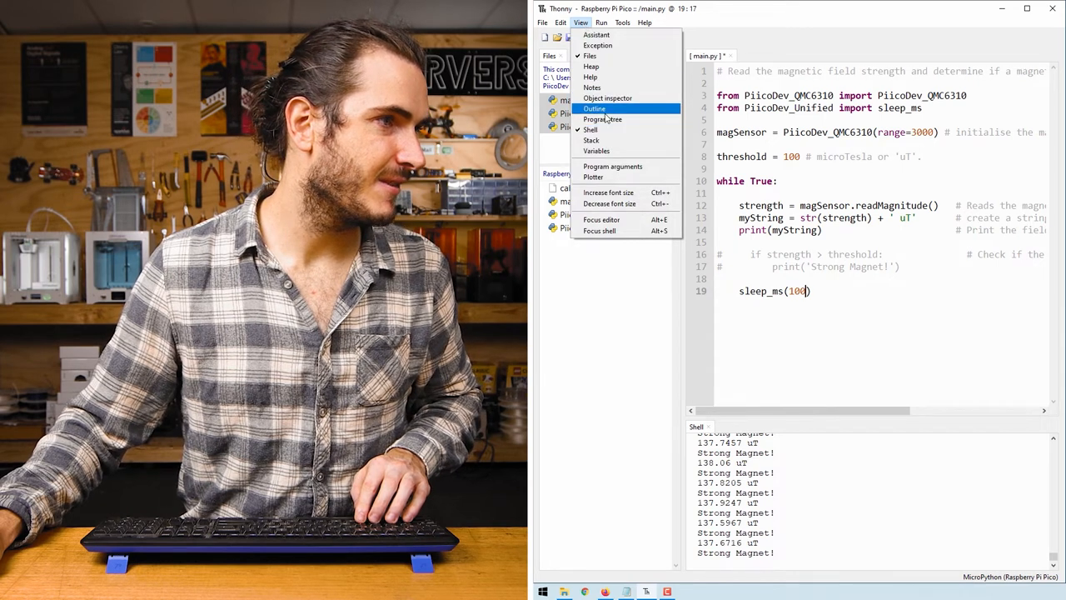
Step: Show the Plotter beside the shell and run the field-strength script to graph readings
left_click(593, 177)
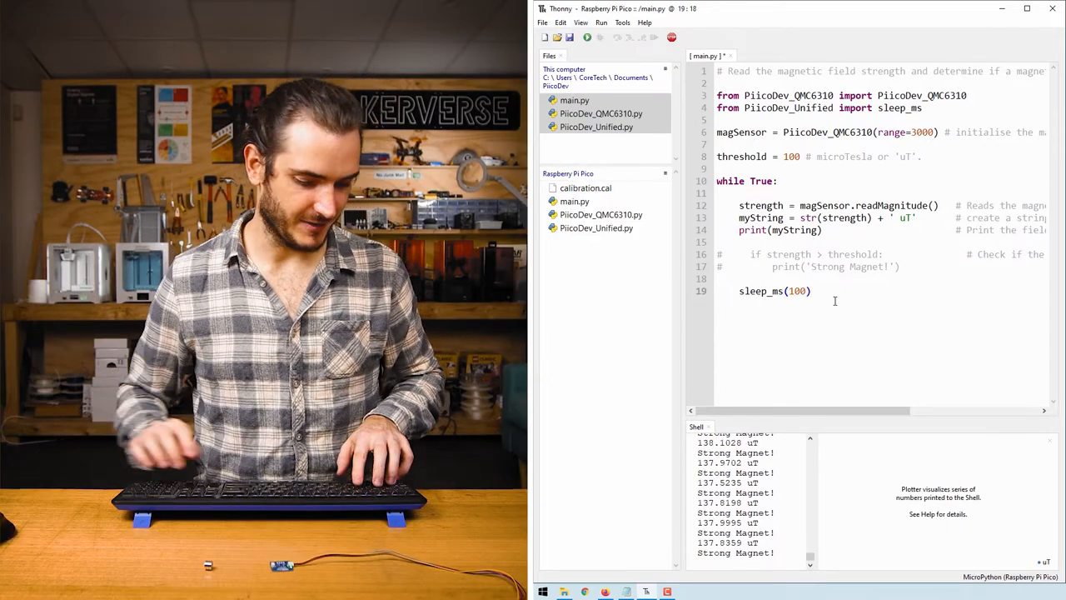
key("F5")
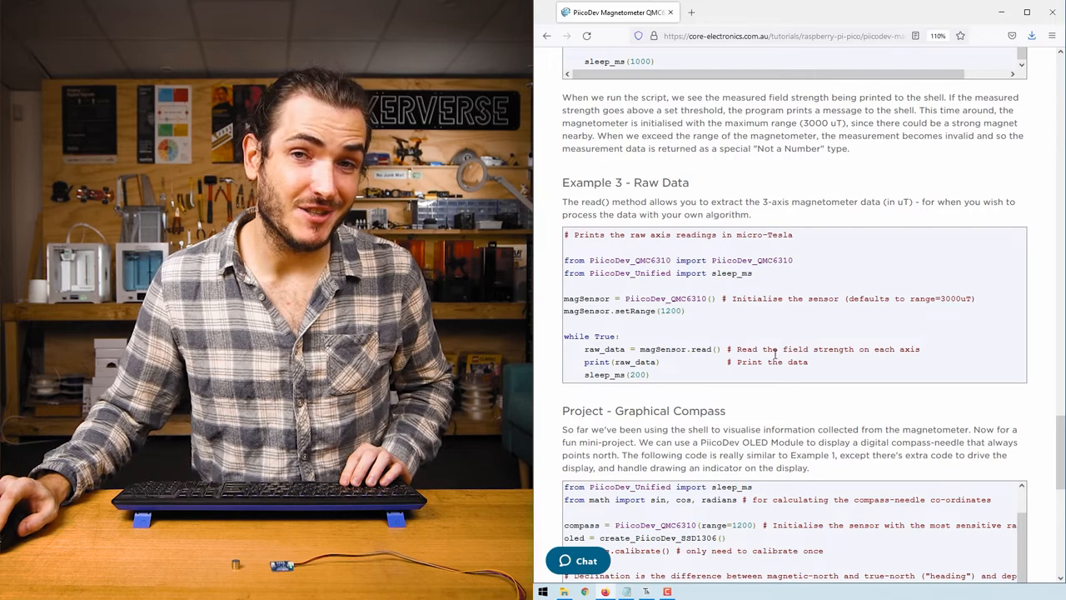
Step: Replace the script with the raw axis data example at range 1200 and widen its x, y, z graph
left_click(645, 591)
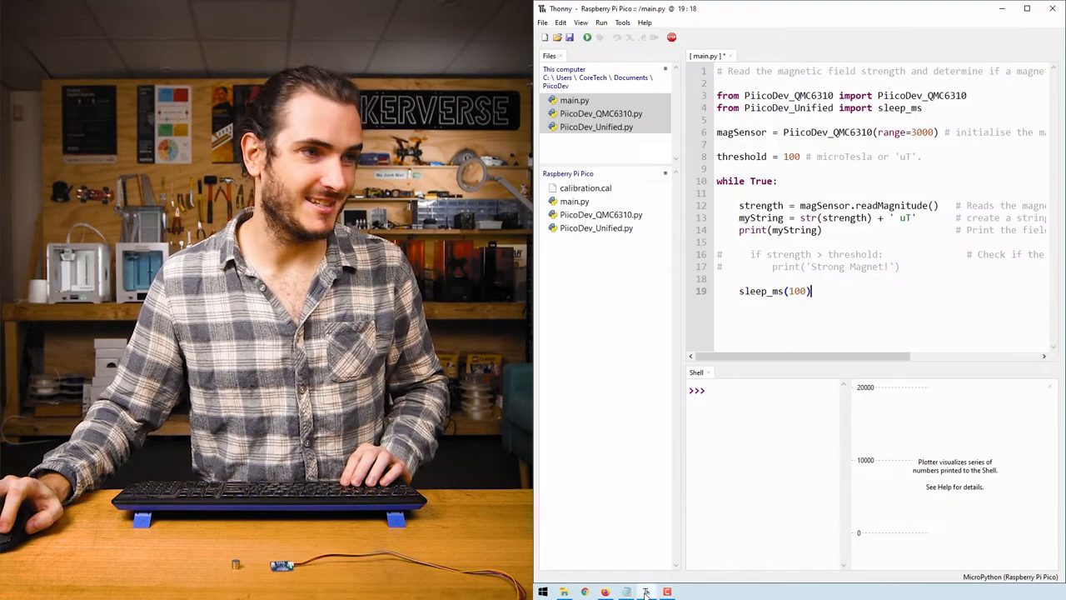
key("ctrl+a")
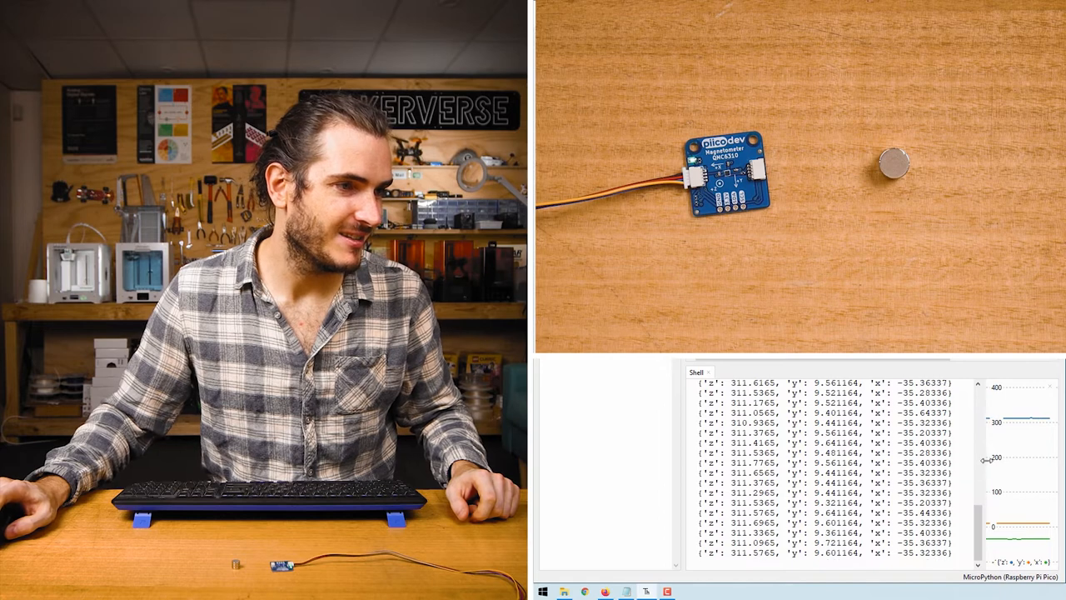
left_click_drag(981, 469, 787, 473)
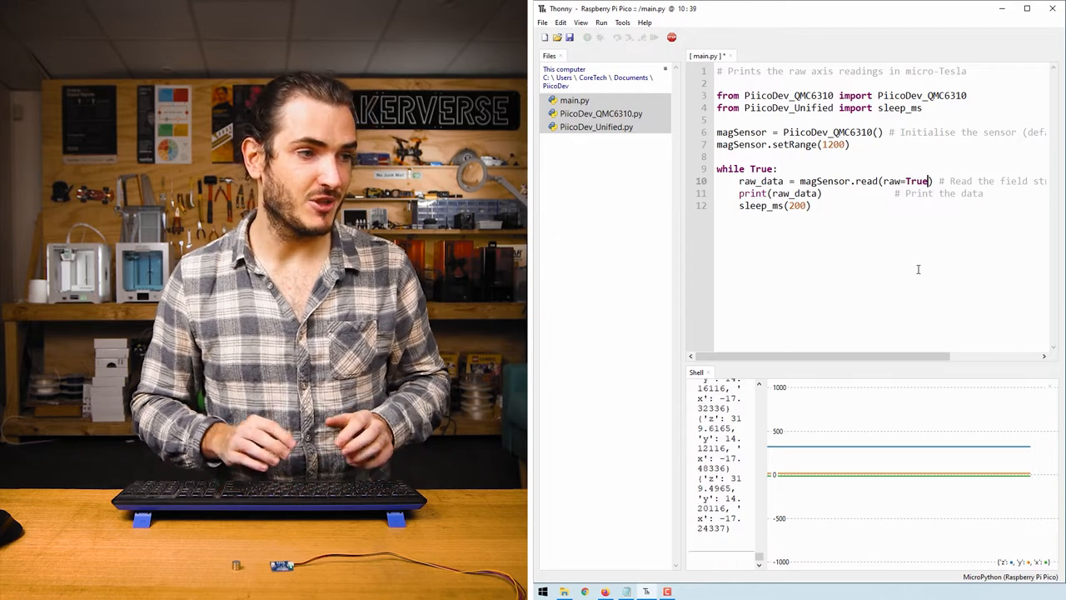
Step: Save and rerun the script with raw=True and widen the shell so readings fit one line
key("ctrl+s")
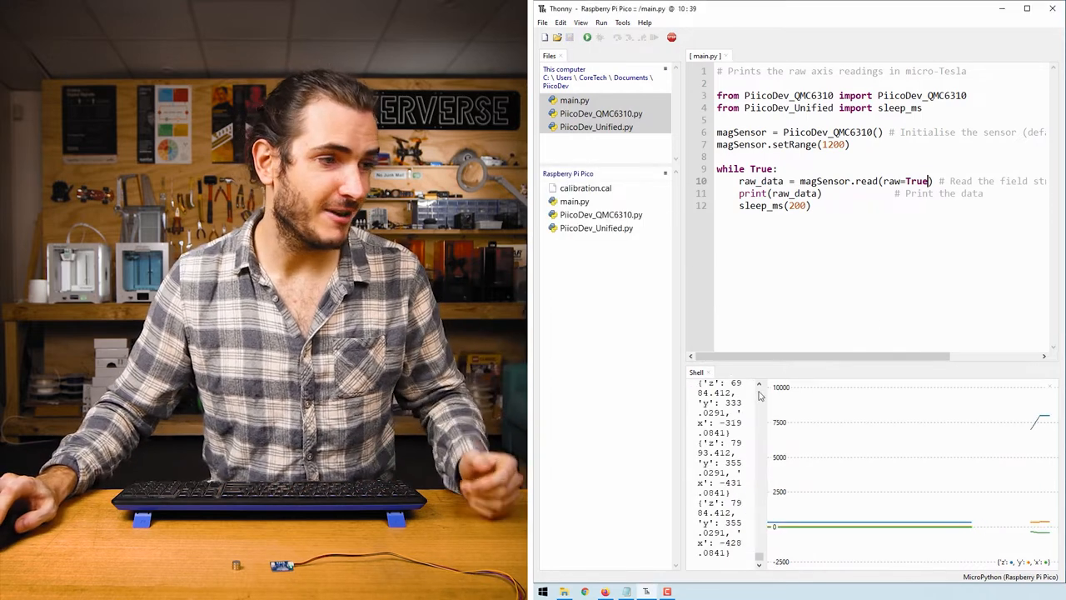
left_click_drag(764, 423, 968, 427)
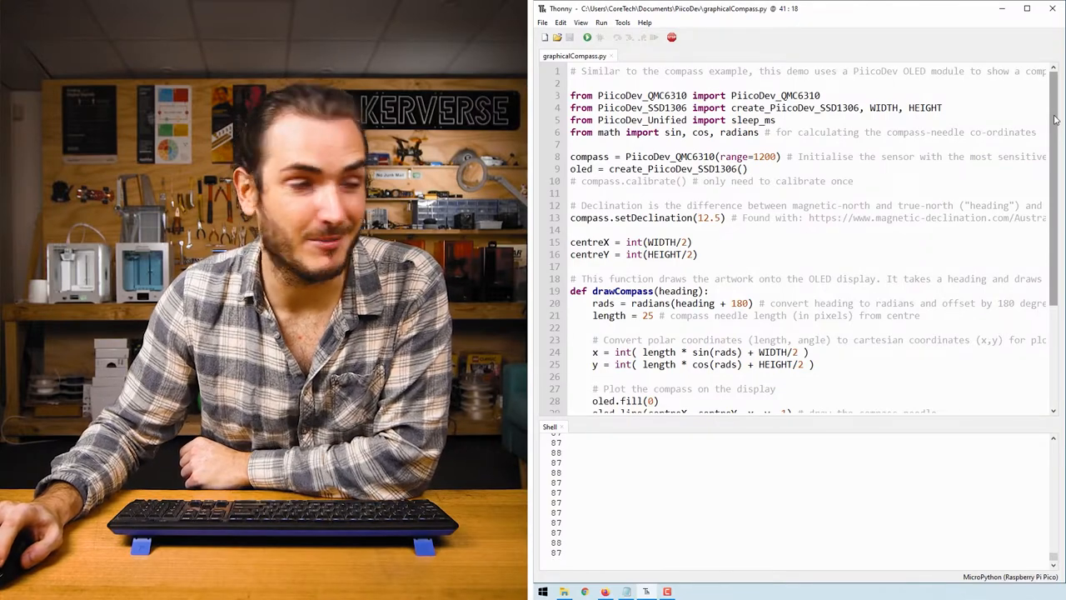
left_click_drag(1053, 119, 1054, 195)
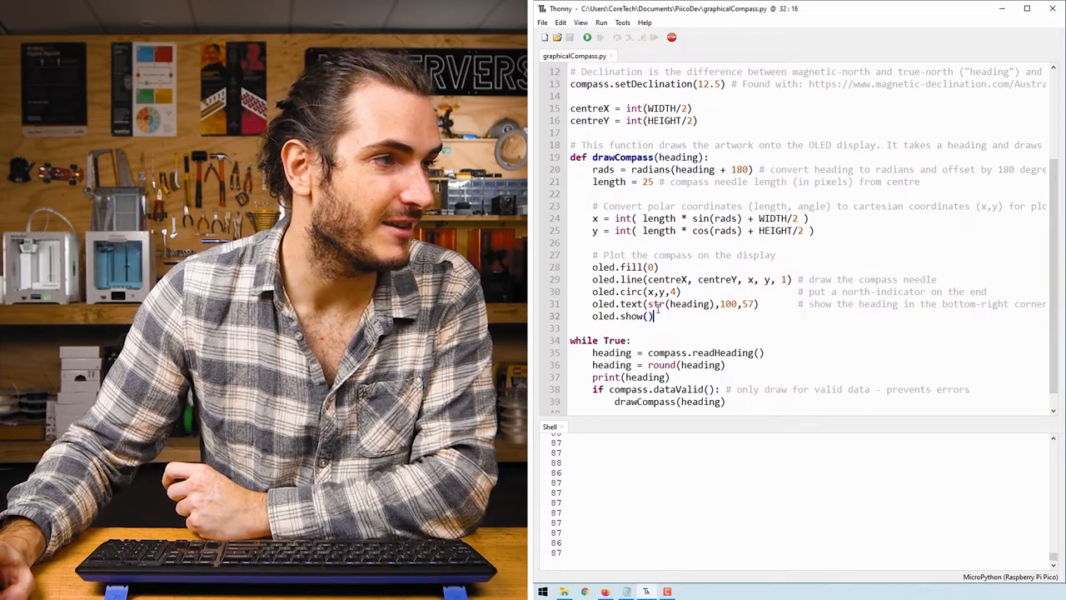
left_click_drag(654, 316, 568, 158)
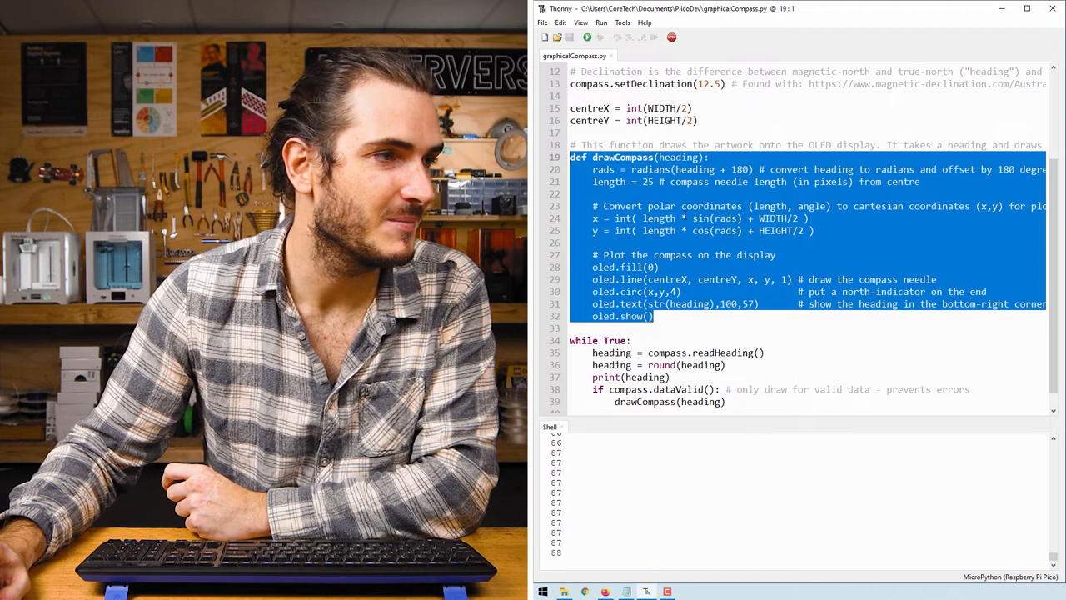
left_click(633, 182)
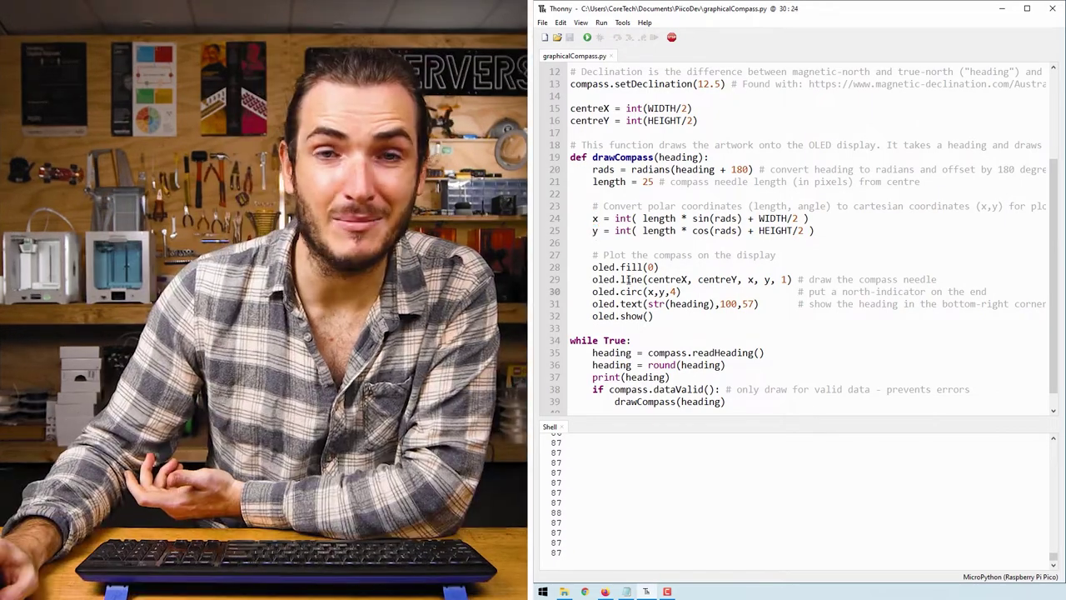
left_click(695, 291)
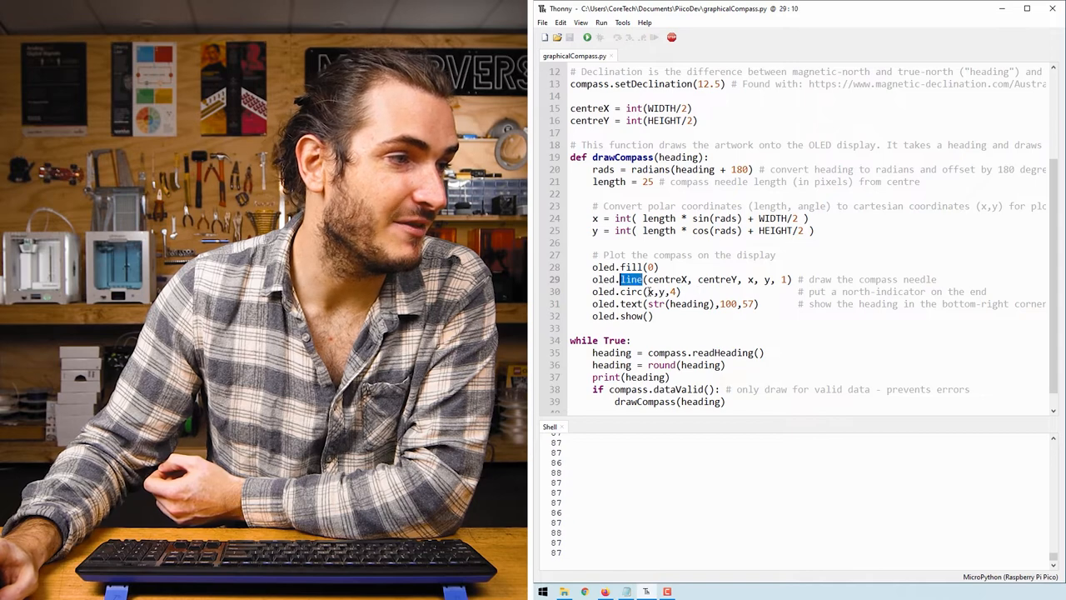
left_click_drag(648, 279, 771, 280)
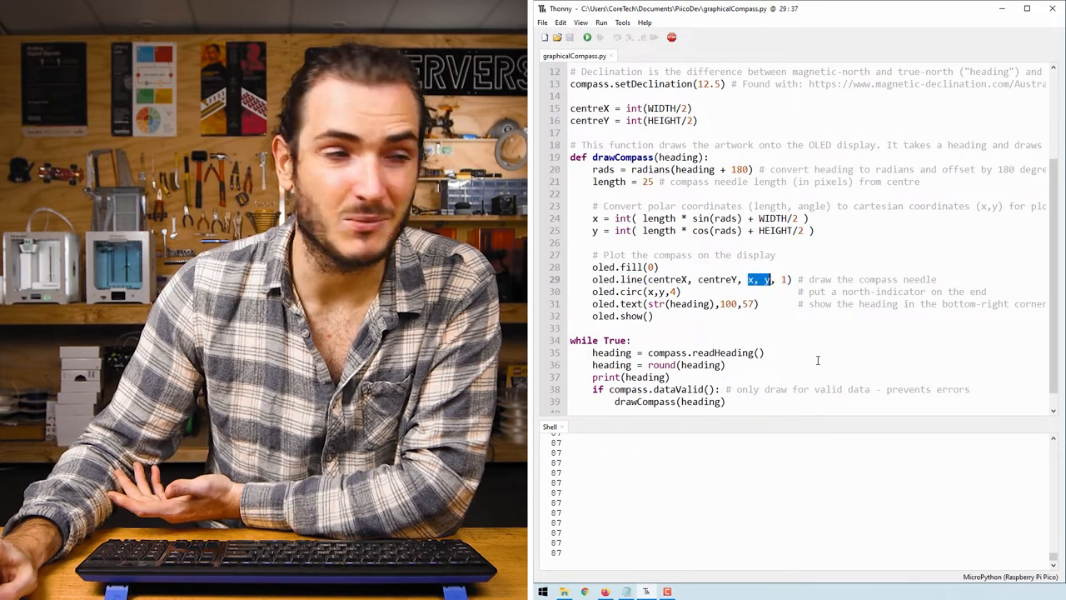